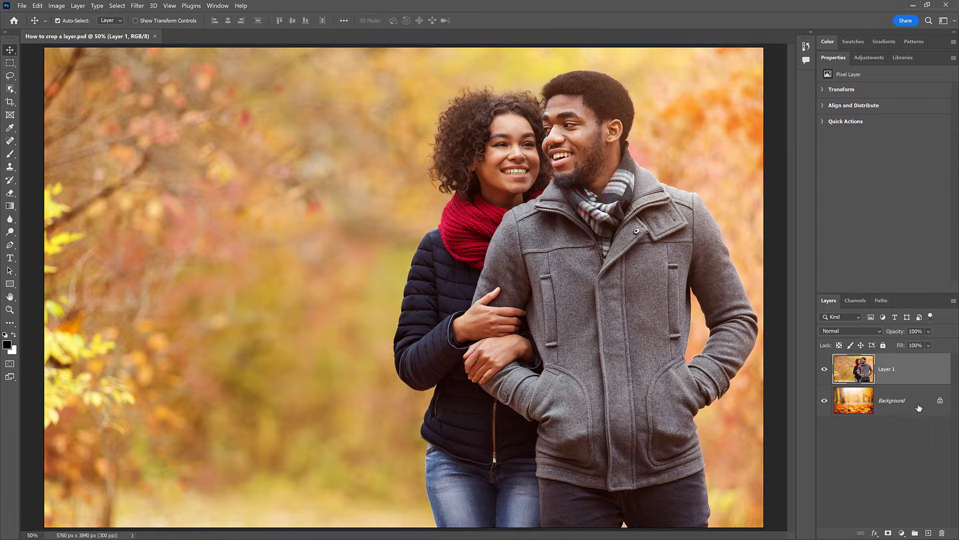
Toggle the couple layer's visibility to compare it against the background
{"action": "left_click", "coordinate": [824, 370]}
{"action": "left_click", "coordinate": [824, 369]}
{"action": "left_click", "coordinate": [825, 371]}
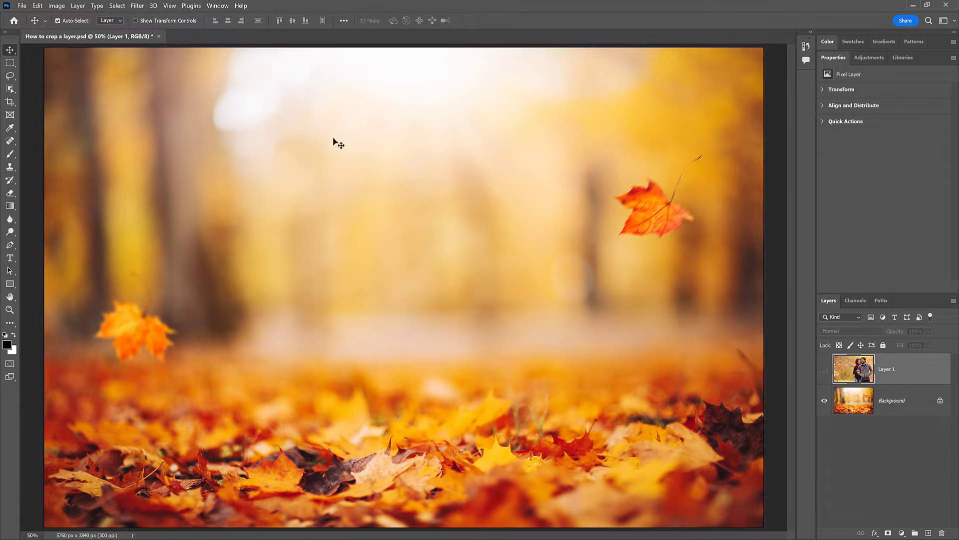
{"action": "left_click", "coordinate": [825, 371]}
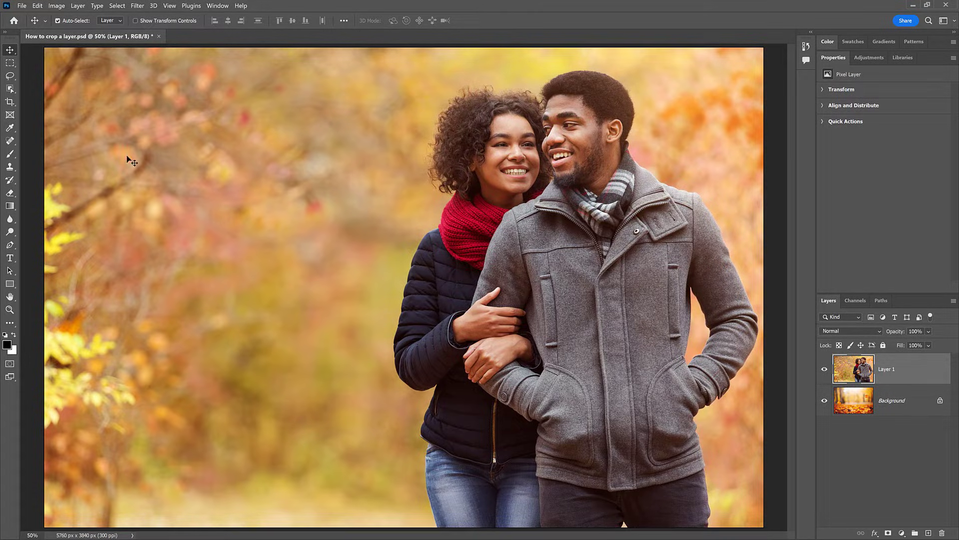
Try cropping the image to a portrait framing of the couple and check it against the background
{"action": "left_click", "coordinate": [10, 102]}
{"action": "left_click_drag", "start_coordinate": [44, 287], "coordinate": [255, 295]}
{"action": "left_click_drag", "start_coordinate": [582, 287], "coordinate": [540, 288]}
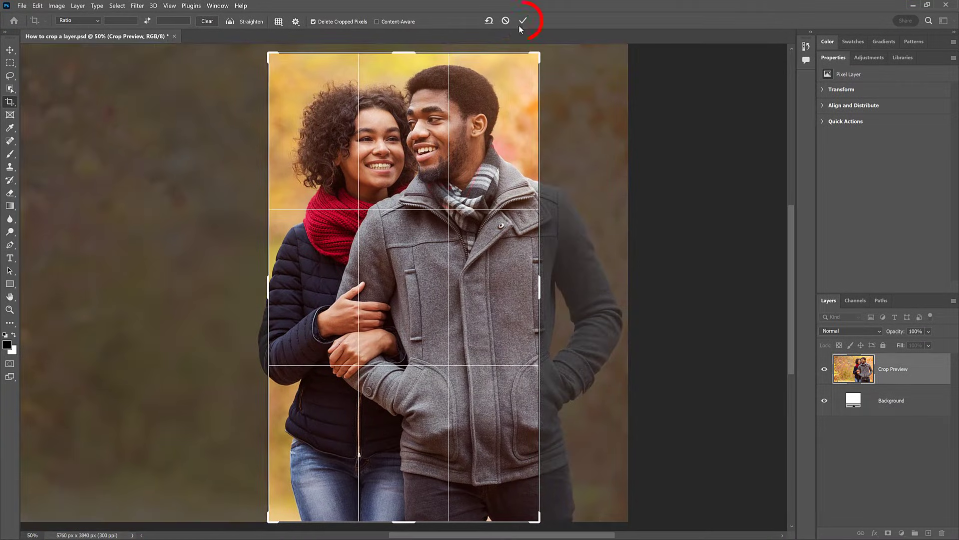
{"action": "left_click", "coordinate": [523, 20]}
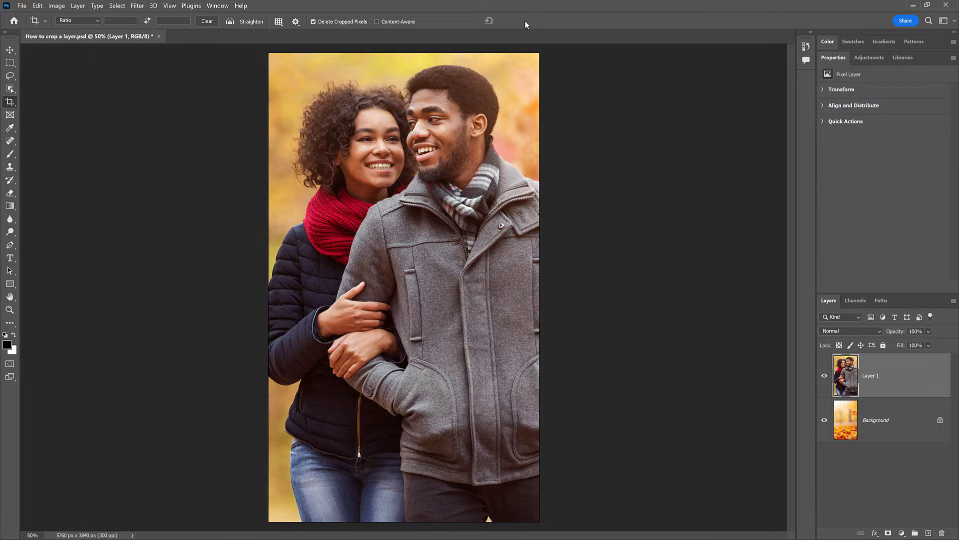
{"action": "left_click", "coordinate": [825, 378]}
{"action": "left_click", "coordinate": [825, 377]}
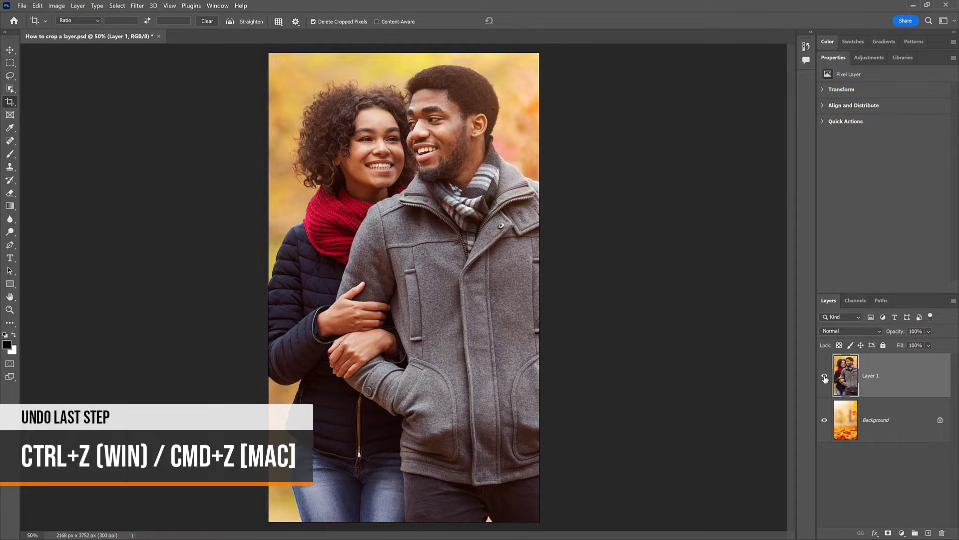
Undo the crop and draw a rectangular marquee selection around the couple
{"action": "key", "text": "ctrl+z"}
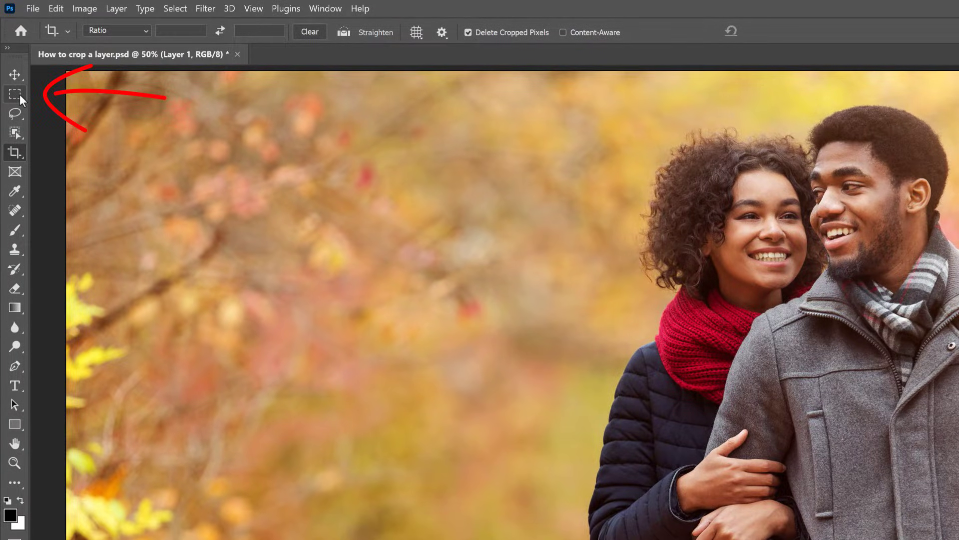
{"action": "left_click", "coordinate": [20, 95]}
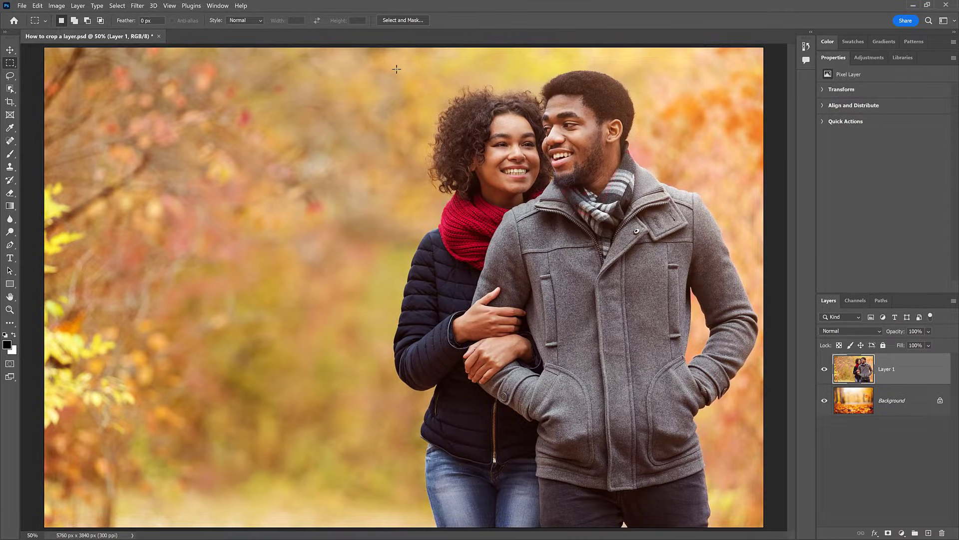
{"action": "left_click_drag", "start_coordinate": [411, 70], "coordinate": [712, 500]}
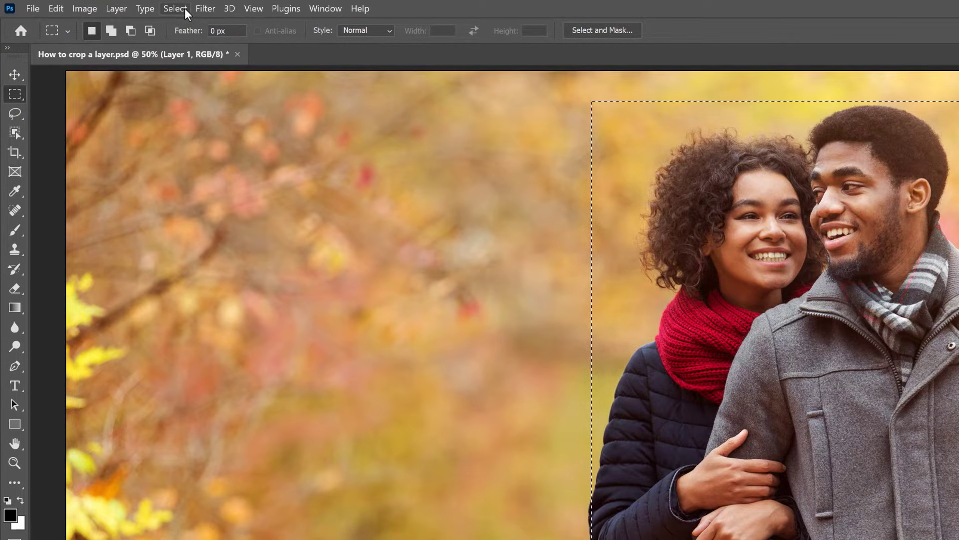
Transform the selection: sides pulled in, top raised above the heads, bottom extended, then commit
{"action": "left_click", "coordinate": [175, 9]}
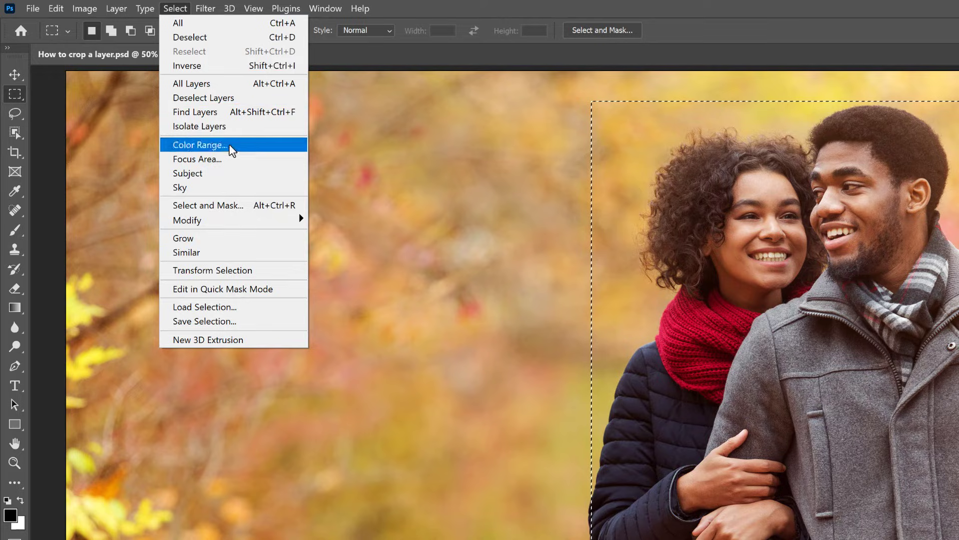
{"action": "left_click", "coordinate": [262, 277]}
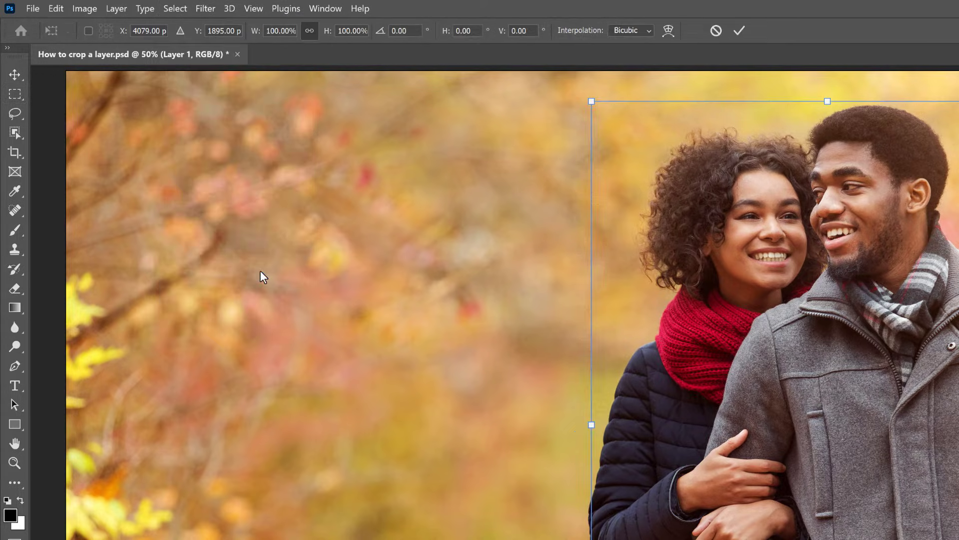
{"action": "left_click", "coordinate": [310, 31]}
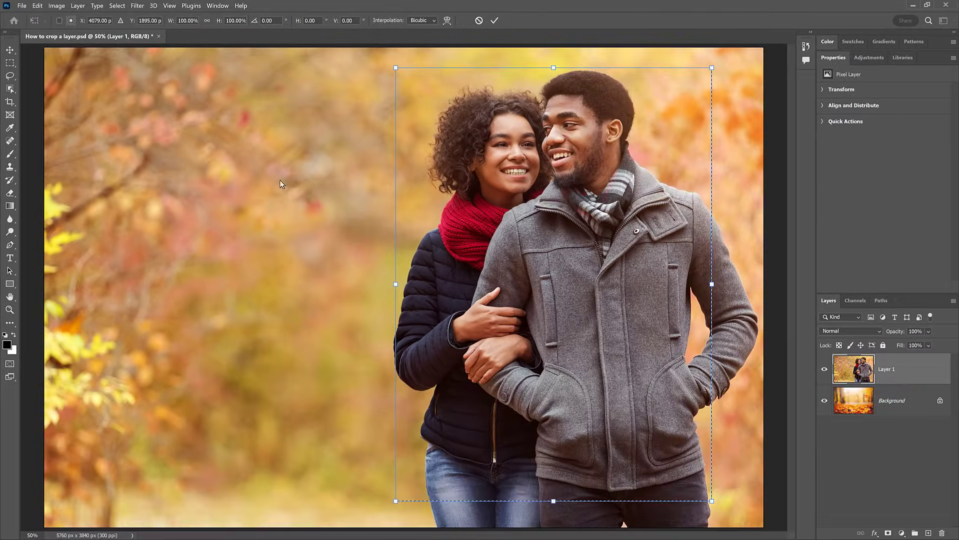
{"action": "mouse_move", "coordinate": [396, 284]}
{"action": "left_mouse_down"}
{"action": "mouse_move", "coordinate": [407, 284]}
{"action": "mouse_move", "coordinate": [359, 284]}
{"action": "mouse_move", "coordinate": [404, 284]}
{"action": "left_mouse_up"}
{"action": "left_click_drag", "start_coordinate": [712, 283], "coordinate": [702, 282]}
{"action": "left_click_drag", "start_coordinate": [558, 68], "coordinate": [553, 61]}
{"action": "left_click_drag", "start_coordinate": [554, 500], "coordinate": [554, 505]}
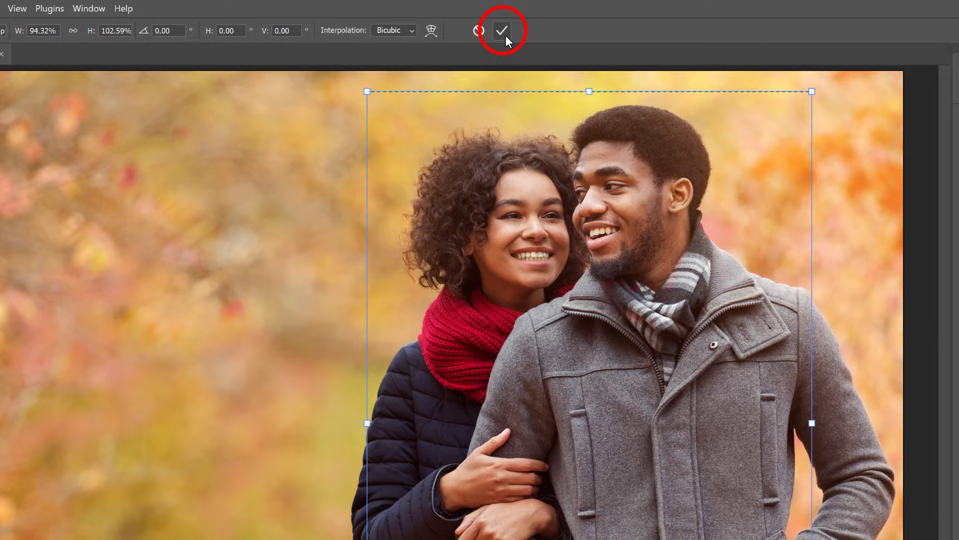
{"action": "left_click", "coordinate": [501, 30]}
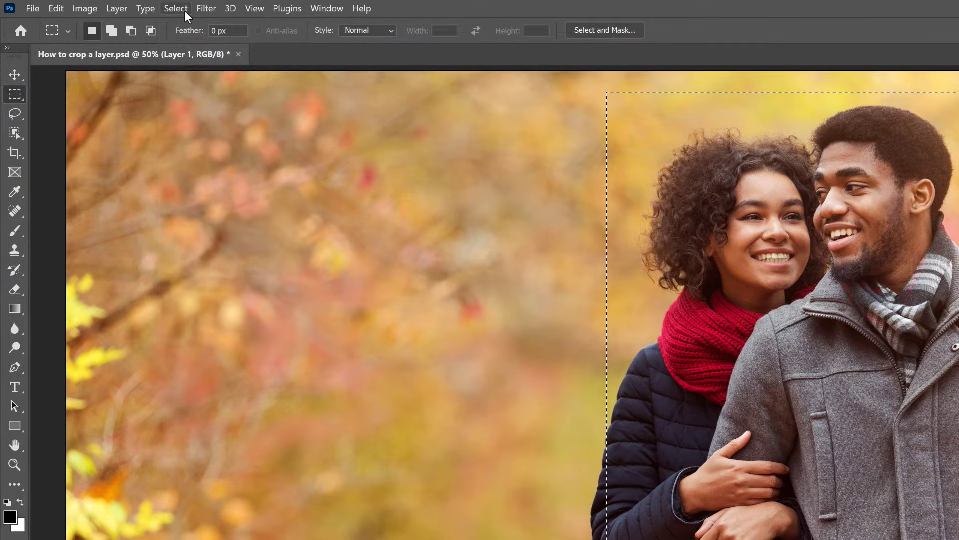
Invert the selection, delete Layer 1's pixels outside the rectangle, deselect, and hide Background
{"action": "left_click", "coordinate": [123, 7]}
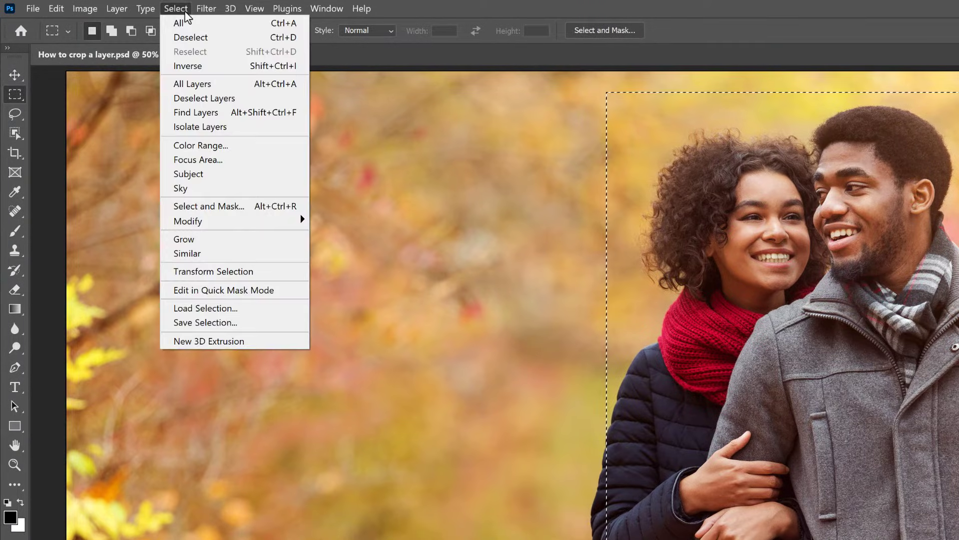
{"action": "left_click", "coordinate": [215, 64]}
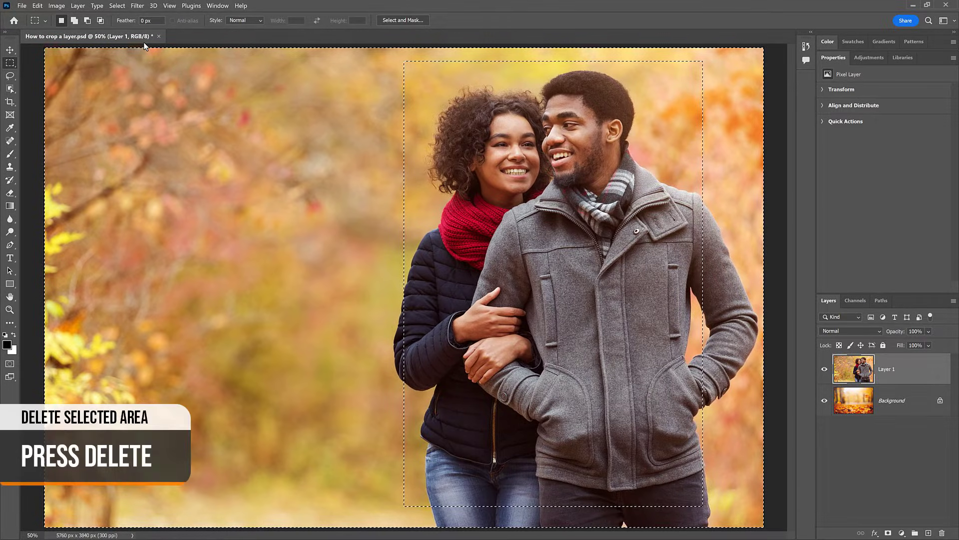
{"action": "key", "text": "Delete"}
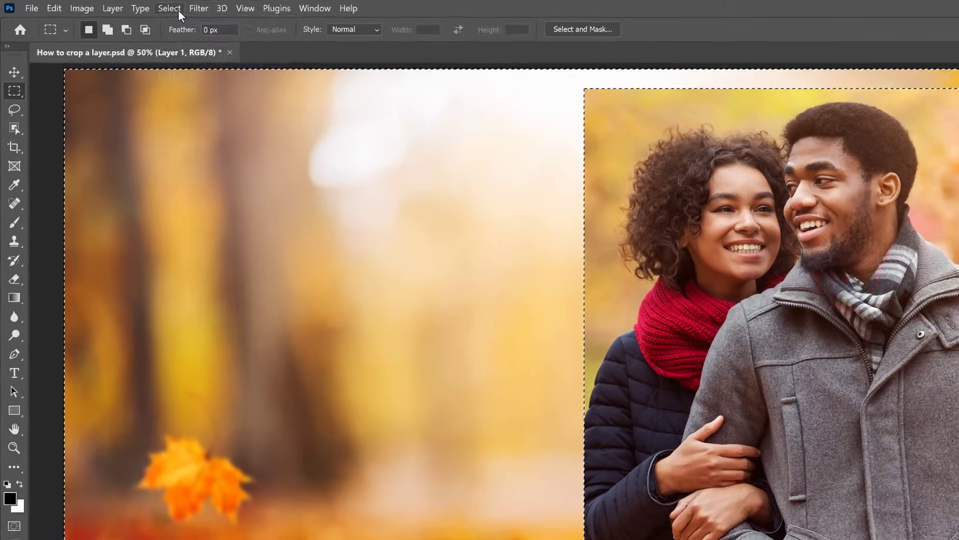
{"action": "left_click", "coordinate": [133, 10]}
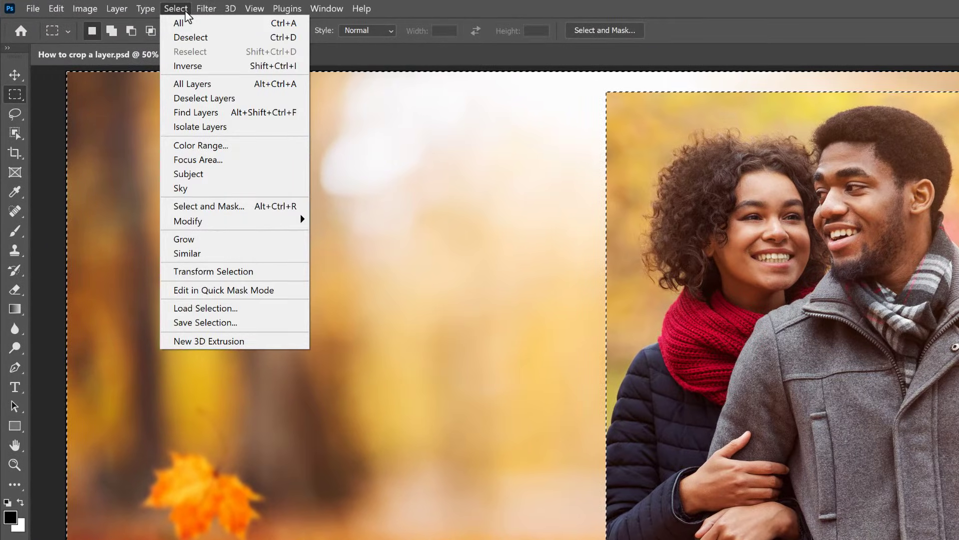
{"action": "left_click", "coordinate": [223, 38]}
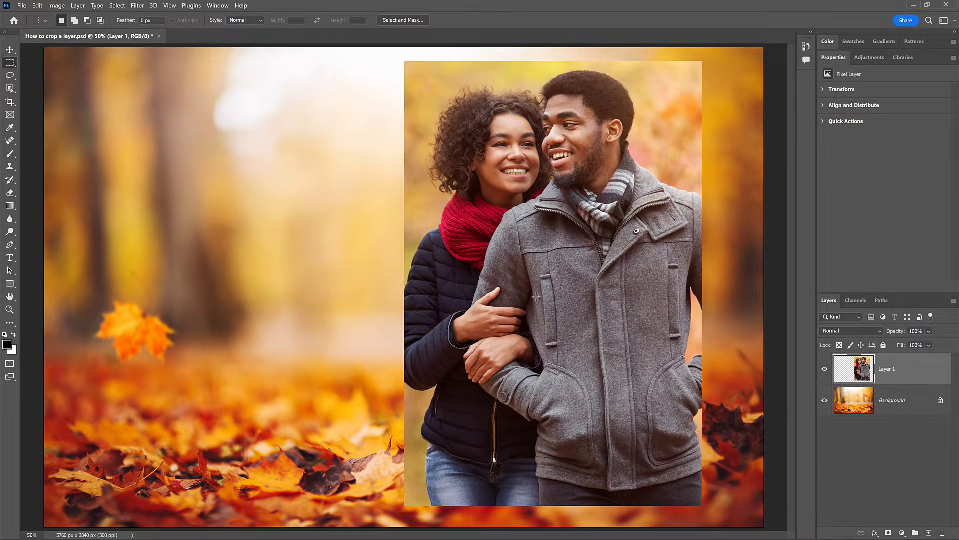
{"action": "left_click", "coordinate": [824, 402]}
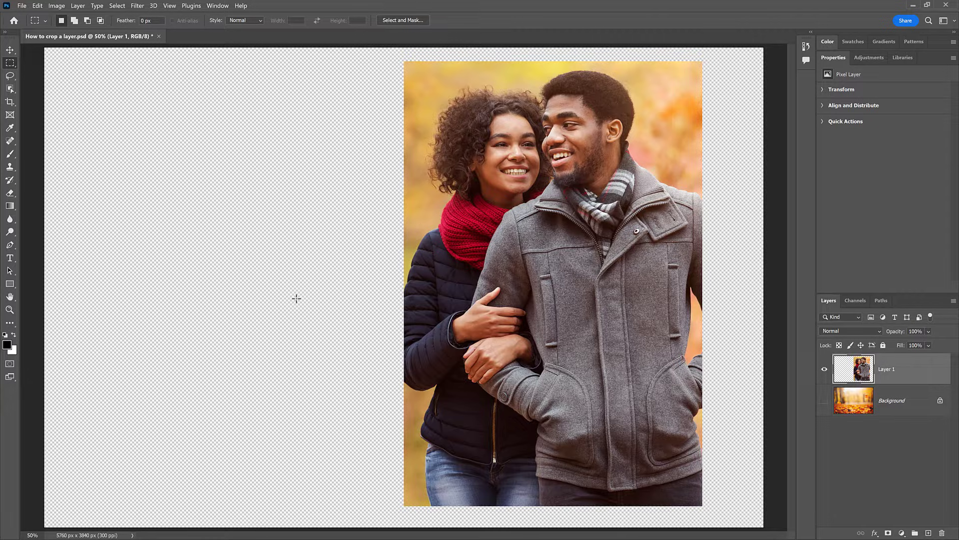
Undo the deletion to restore Layer 1's full couple photo and the rectangular selection
{"action": "key", "text": "ctrl+z"}
{"action": "key", "text": "ctrl+z"}
{"action": "key", "text": "ctrl+z"}
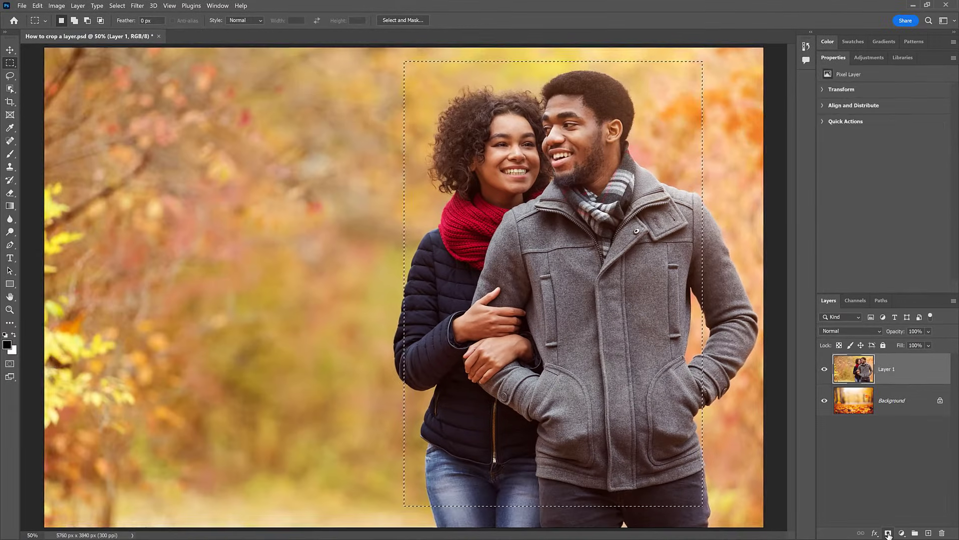
Add a layer mask to Layer 1 from the rectangular selection around the couple
{"action": "left_click", "coordinate": [853, 530]}
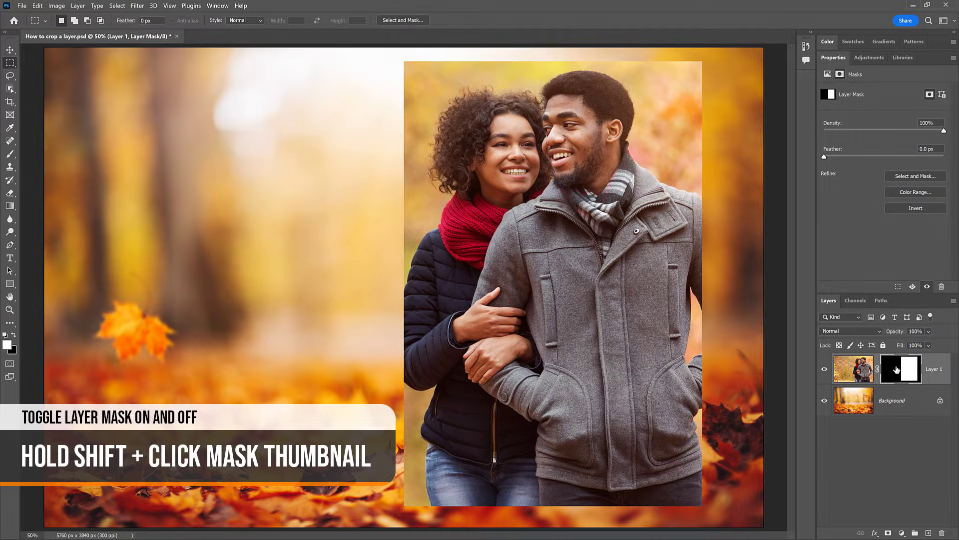
Toggle Layer 1's mask off and on, view the mask alone, then return and select the mask
{"action": "left_click", "coordinate": [896, 369], "text": "shift"}
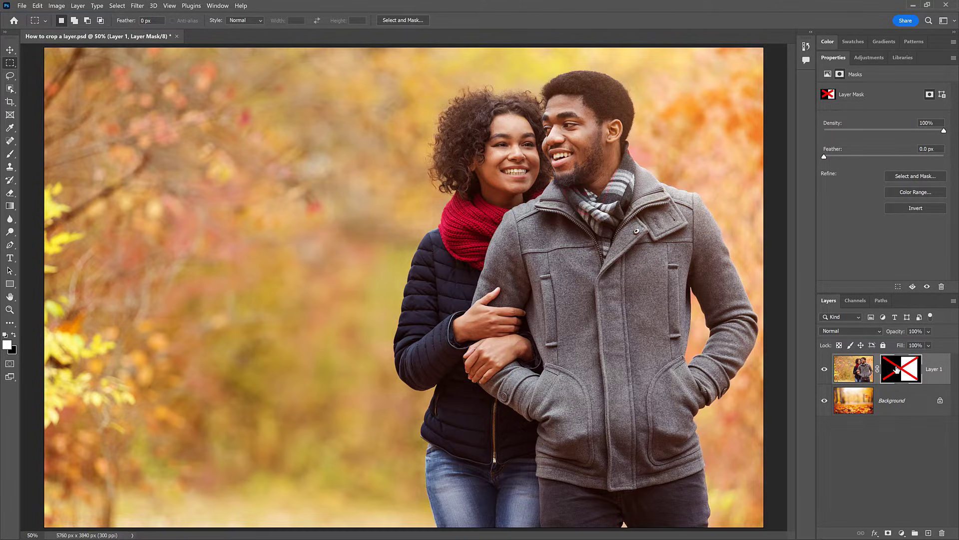
{"action": "left_click", "coordinate": [897, 370], "text": "shift"}
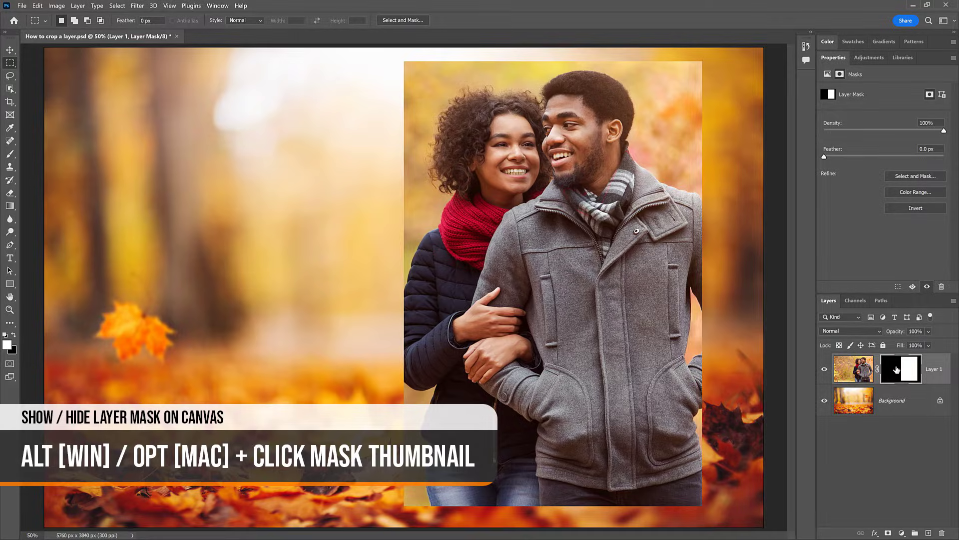
{"action": "left_click", "coordinate": [897, 370], "text": "alt"}
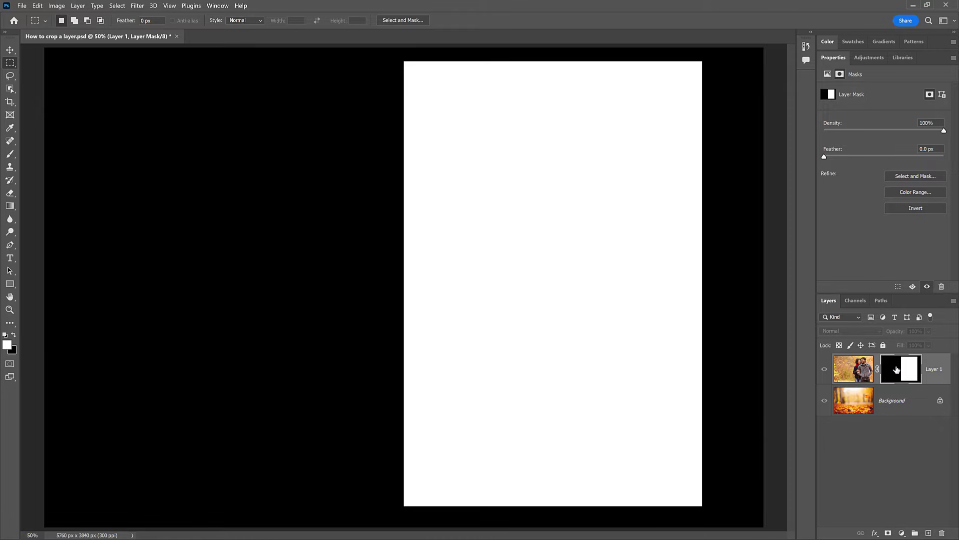
{"action": "left_click", "coordinate": [897, 369], "text": "alt"}
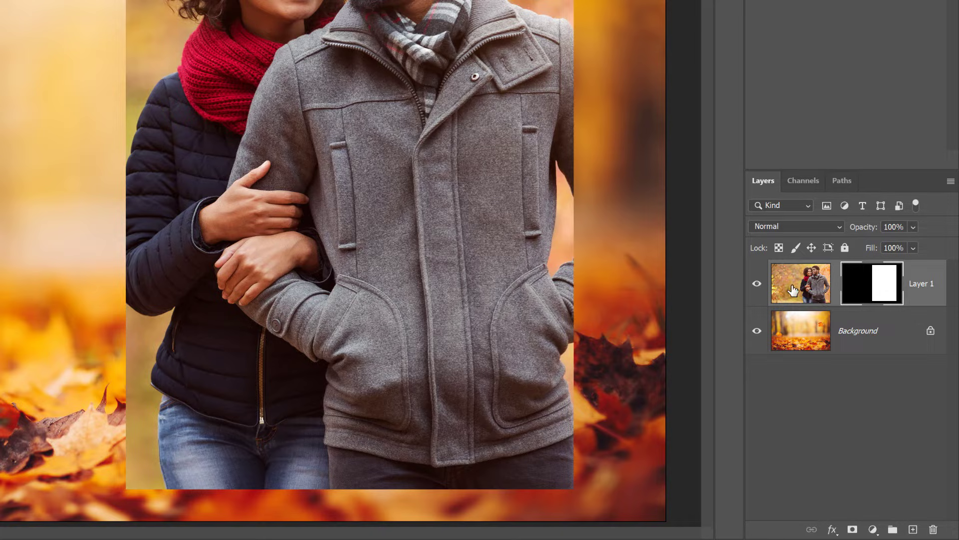
{"action": "left_click", "coordinate": [863, 283]}
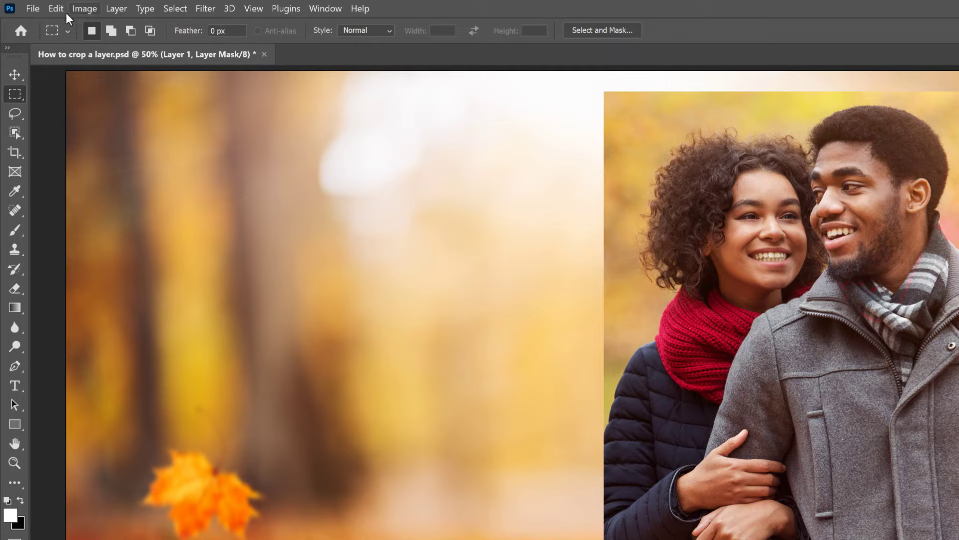
Free Transform Layer 1's mask, pulling the right edge in slightly, and commit
{"action": "left_click", "coordinate": [62, 10]}
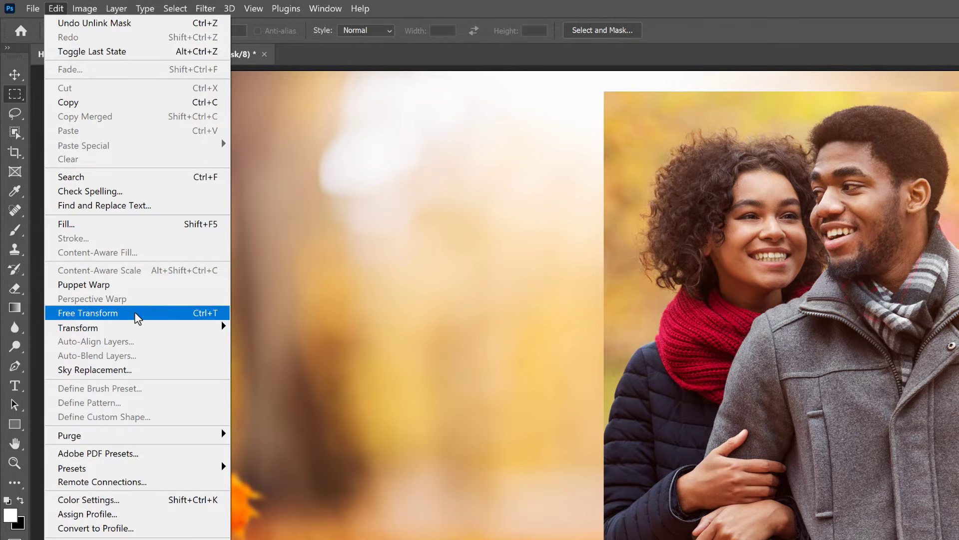
{"action": "left_click", "coordinate": [138, 315]}
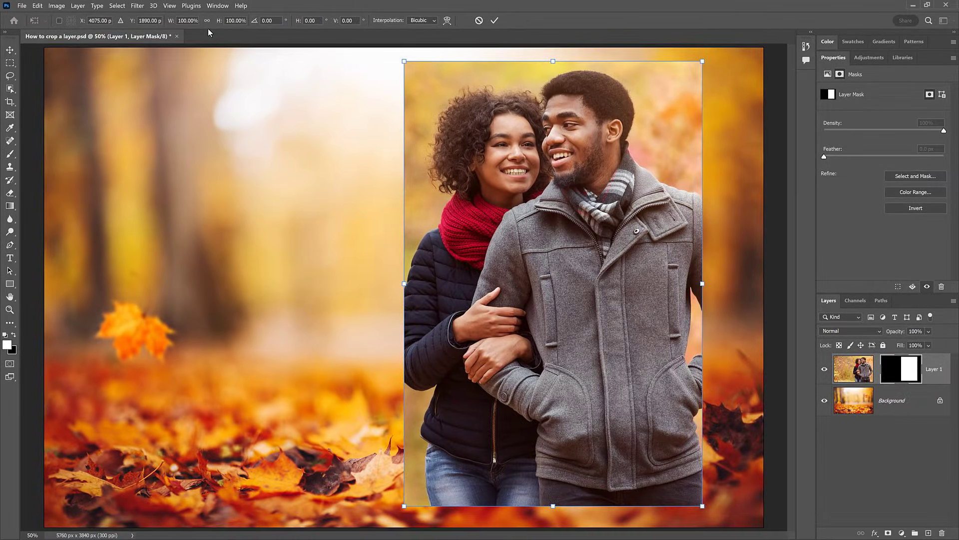
{"action": "mouse_move", "coordinate": [403, 283]}
{"action": "left_mouse_down"}
{"action": "mouse_move", "coordinate": [455, 284]}
{"action": "mouse_move", "coordinate": [350, 283]}
{"action": "mouse_move", "coordinate": [404, 283]}
{"action": "left_mouse_up"}
{"action": "mouse_move", "coordinate": [703, 283]}
{"action": "left_mouse_down"}
{"action": "mouse_move", "coordinate": [735, 283]}
{"action": "mouse_move", "coordinate": [564, 284]}
{"action": "mouse_move", "coordinate": [697, 283]}
{"action": "left_mouse_up"}
{"action": "mouse_move", "coordinate": [550, 61]}
{"action": "left_mouse_down"}
{"action": "mouse_move", "coordinate": [548, 139]}
{"action": "mouse_move", "coordinate": [548, 62]}
{"action": "left_mouse_up"}
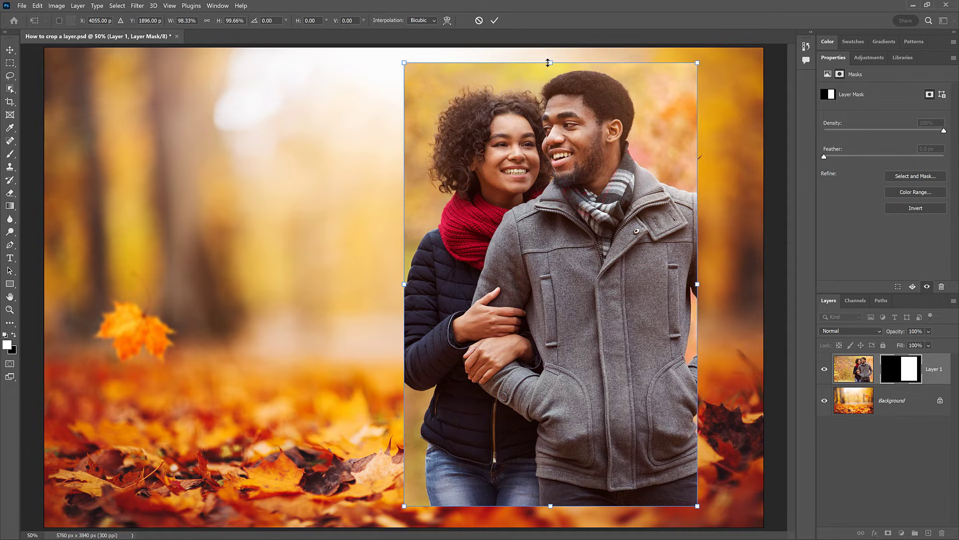
{"action": "left_click", "coordinate": [495, 22]}
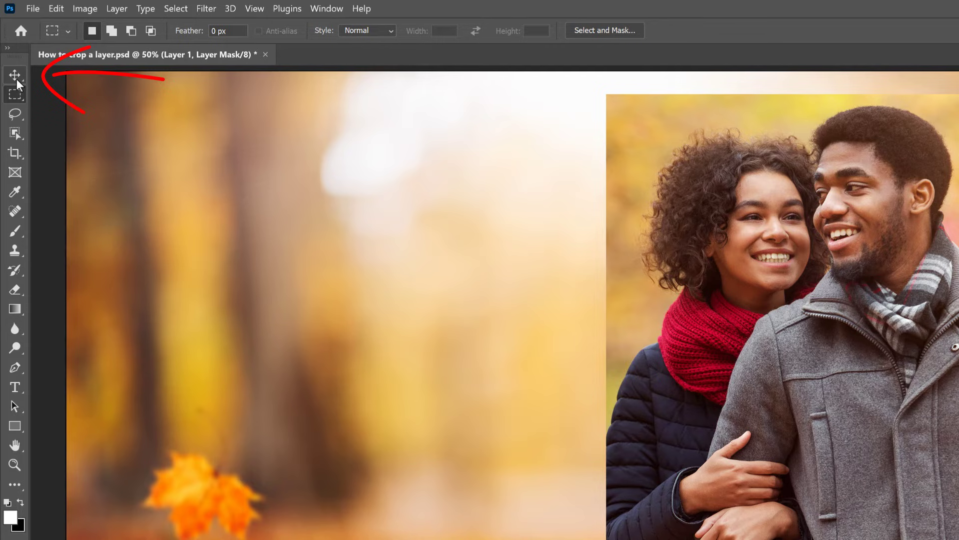
With the Move tool, try dragging Layer 1 left, then undo the move
{"action": "left_click", "coordinate": [16, 77]}
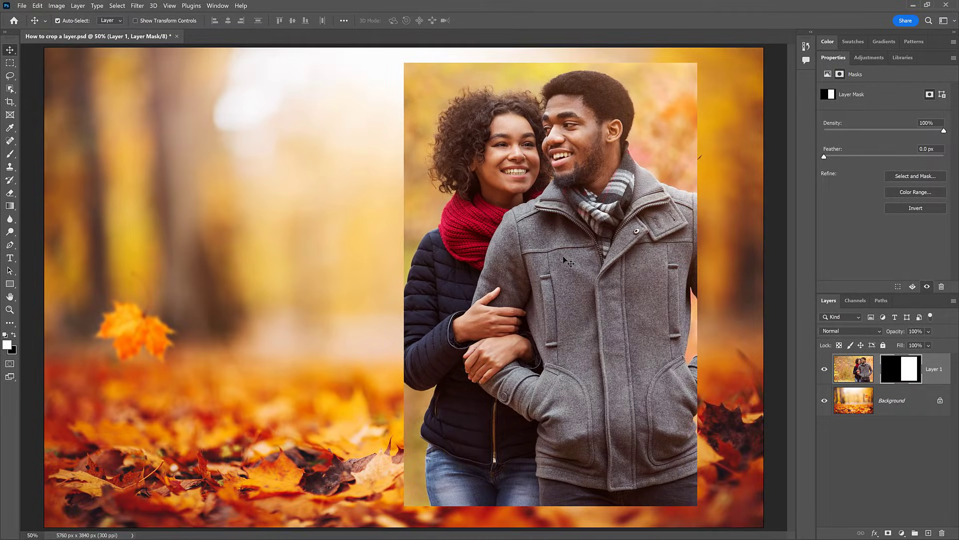
{"action": "left_click_drag", "start_coordinate": [564, 259], "coordinate": [250, 258]}
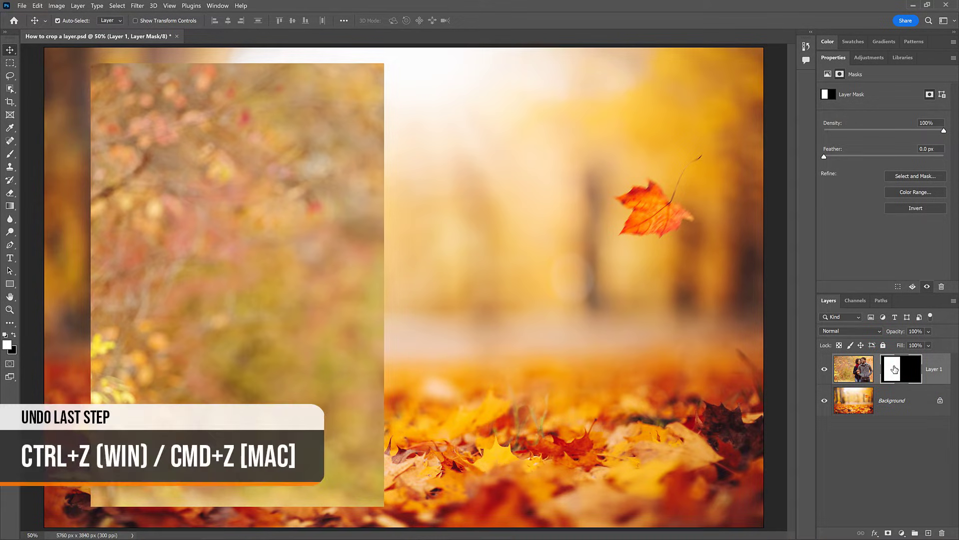
{"action": "key", "text": "ctrl+z"}
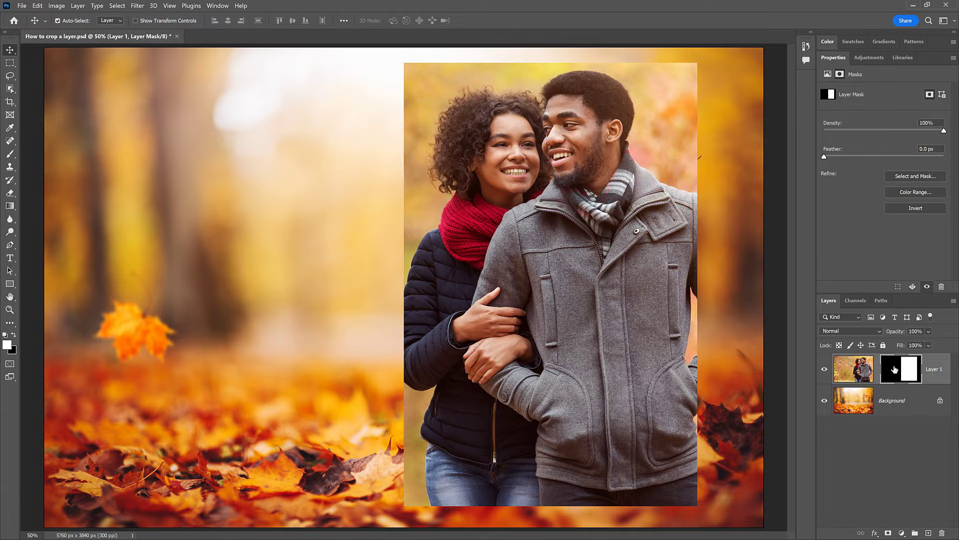
After an undone trial shift inside the mask, link the mask and move the framed photo toward centre
{"action": "left_click", "coordinate": [852, 370]}
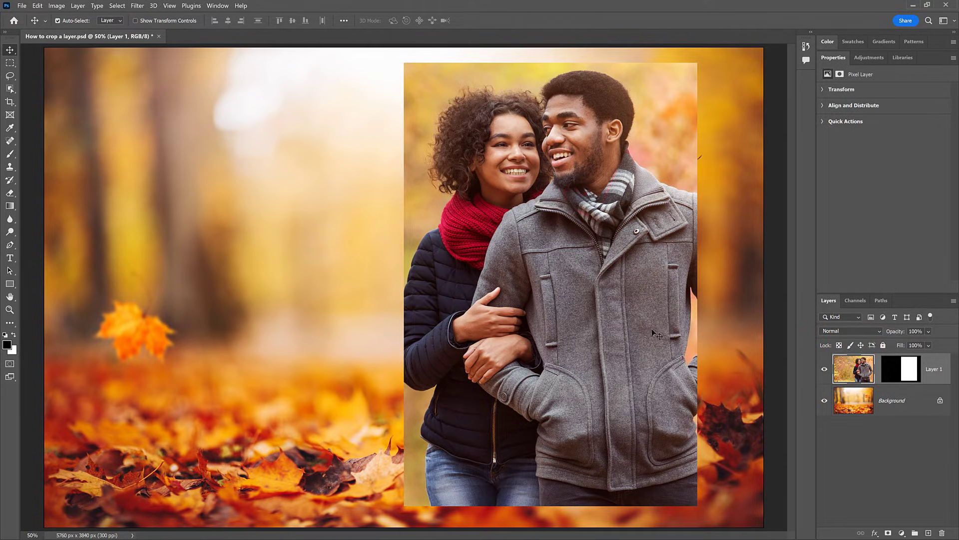
{"action": "left_click_drag", "start_coordinate": [571, 283], "coordinate": [220, 297]}
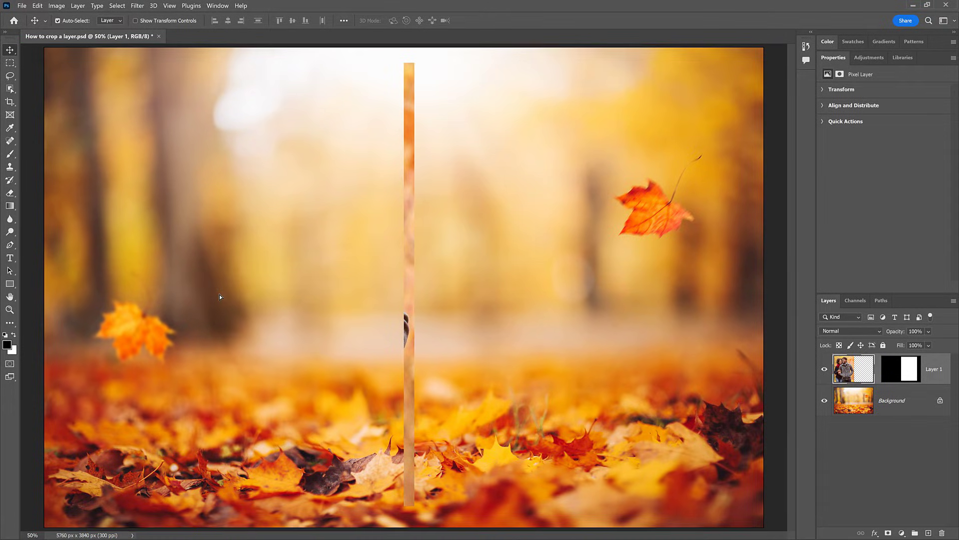
{"action": "key", "text": "ctrl+z"}
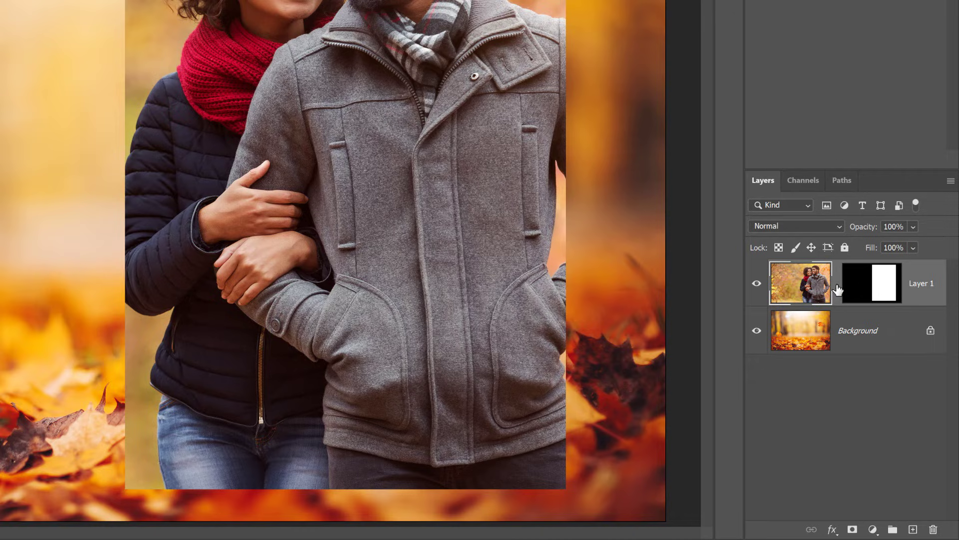
{"action": "left_click", "coordinate": [836, 286]}
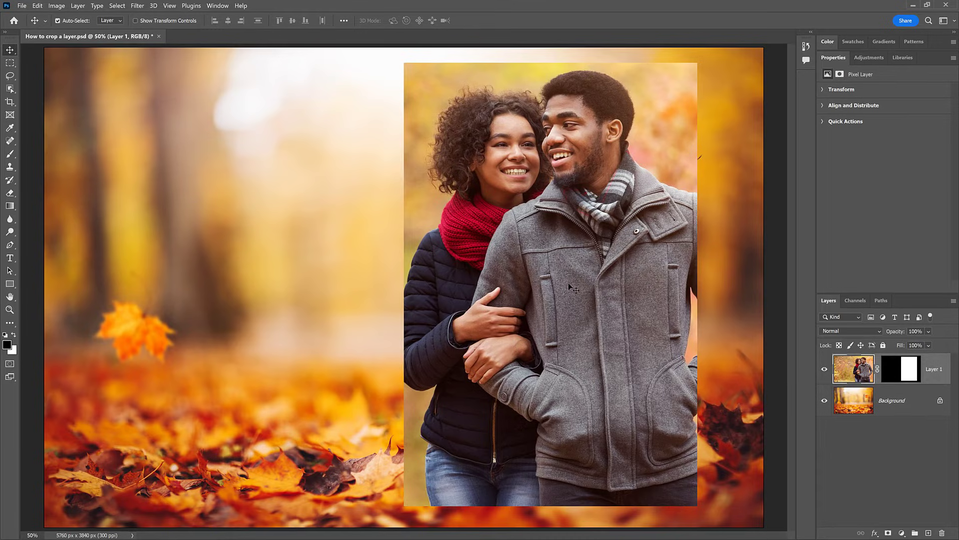
{"action": "left_click_drag", "start_coordinate": [568, 283], "coordinate": [430, 284]}
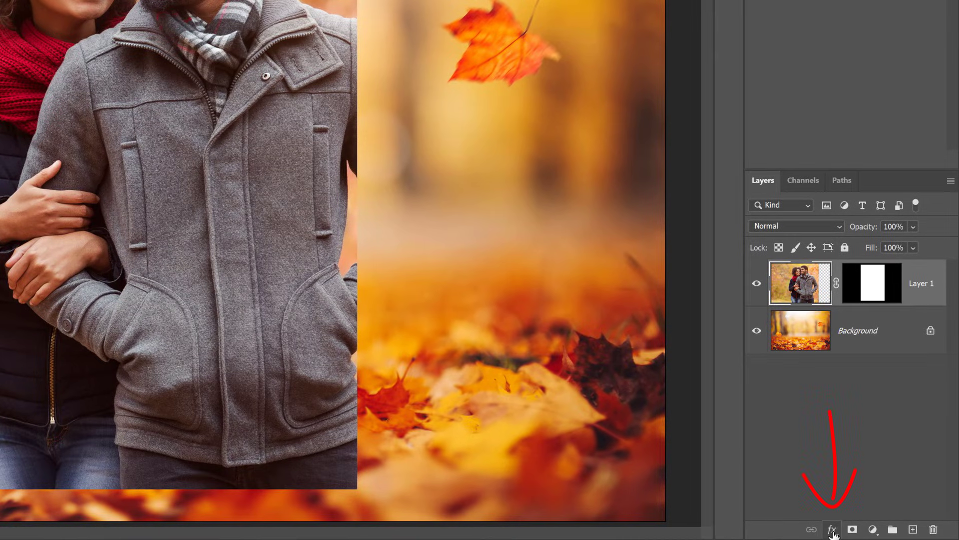
Give Layer 1 a white 29 px Stroke and a Drop Shadow offset to the right
{"action": "left_click", "coordinate": [833, 530]}
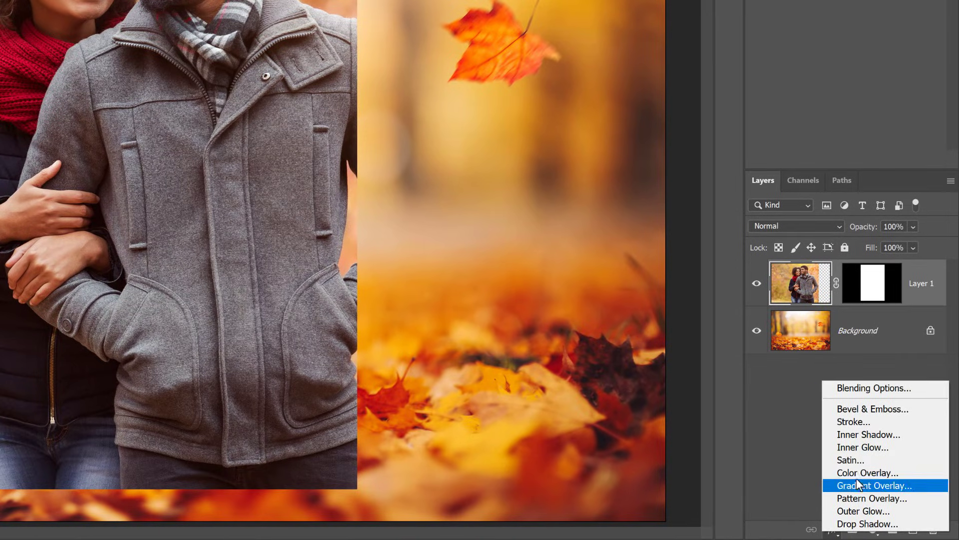
{"action": "left_click", "coordinate": [878, 423]}
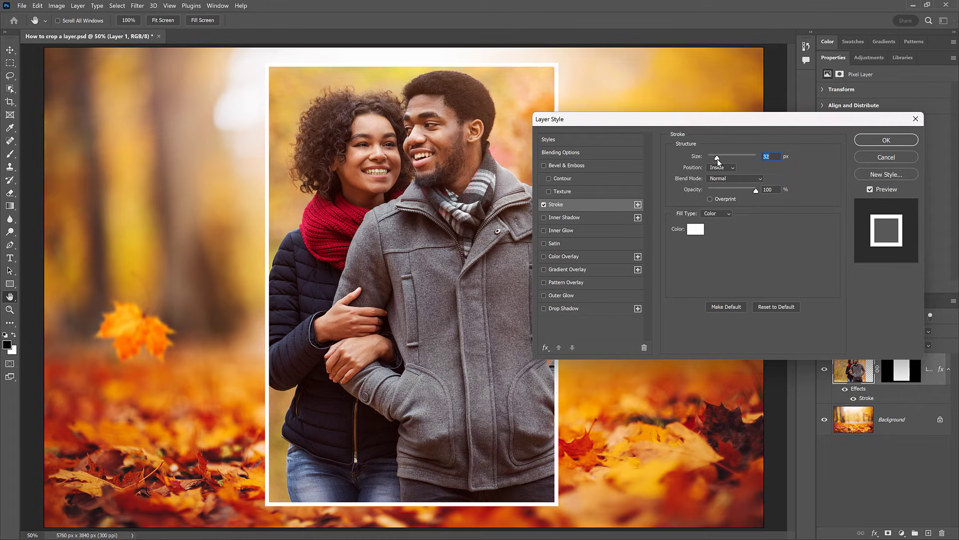
{"action": "left_click_drag", "start_coordinate": [718, 158], "coordinate": [716, 157]}
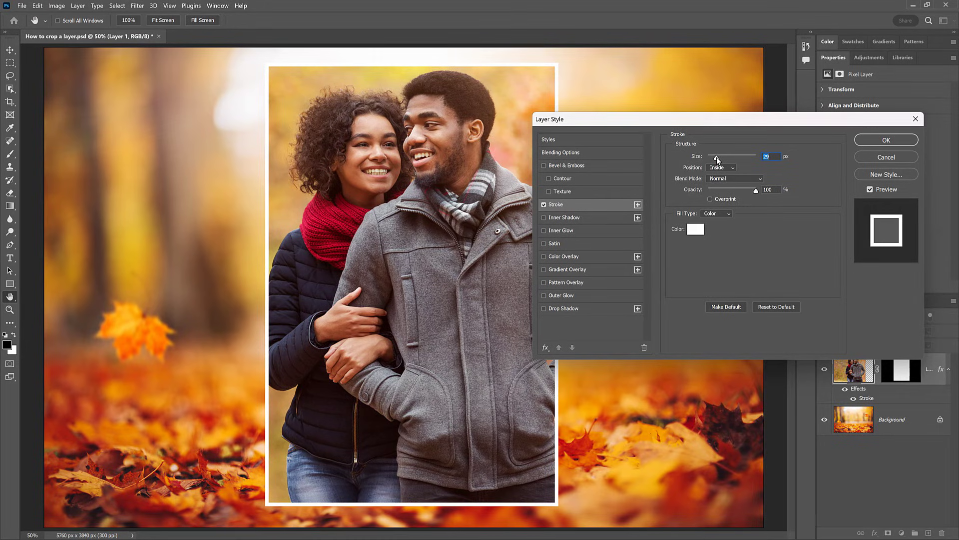
{"action": "left_click", "coordinate": [593, 310]}
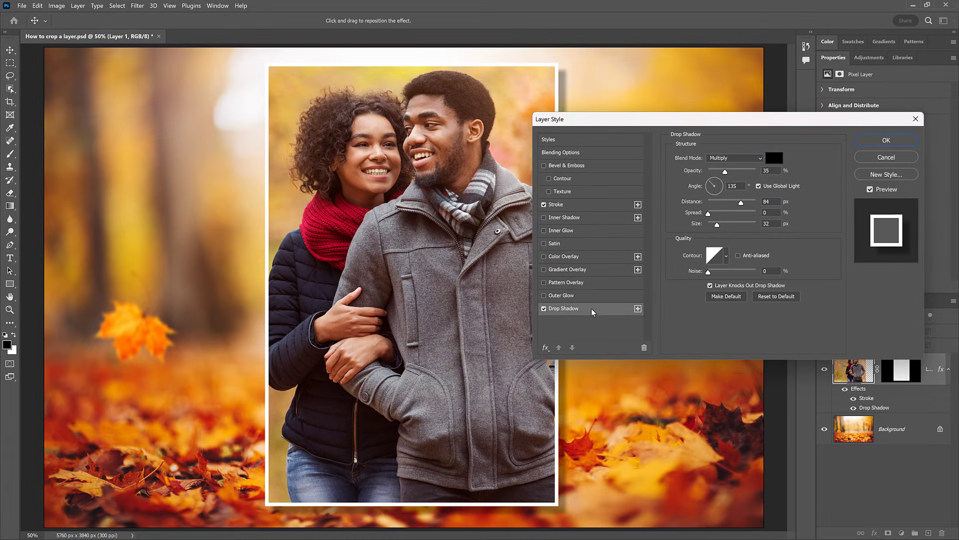
{"action": "mouse_move", "coordinate": [510, 386]}
{"action": "left_mouse_down"}
{"action": "mouse_move", "coordinate": [518, 377]}
{"action": "mouse_move", "coordinate": [490, 382]}
{"action": "mouse_move", "coordinate": [488, 359]}
{"action": "mouse_move", "coordinate": [502, 380]}
{"action": "left_mouse_up"}
{"action": "left_click", "coordinate": [897, 141]}
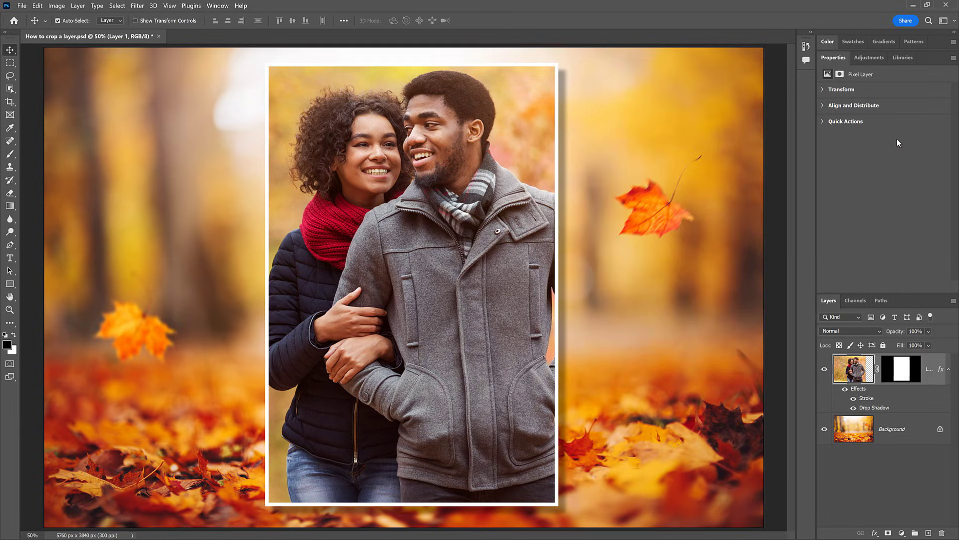